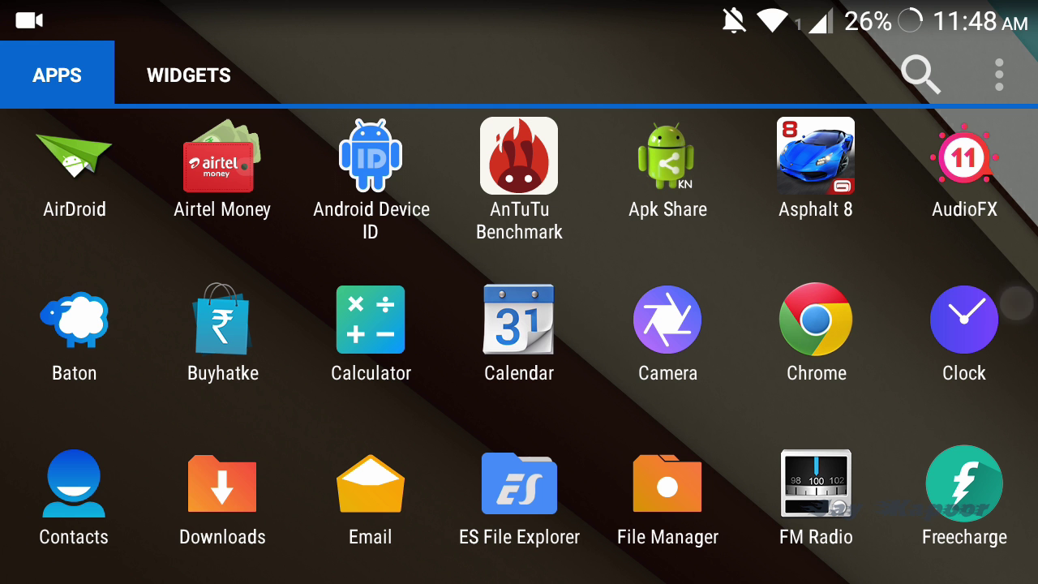
In ES File Explorer, open the com.google.android.apps.youtube.kids APK from /sdcard
{"action": "left_click", "coordinate": [518, 483]}
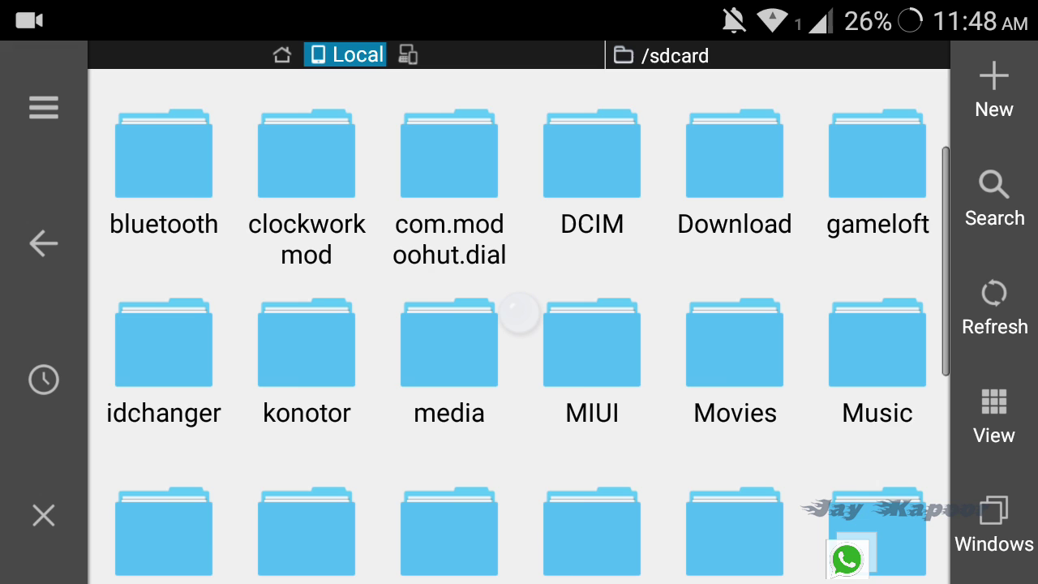
{"action": "scroll", "coordinate": [856, 261], "scroll_direction": "down", "scroll_amount": 5}
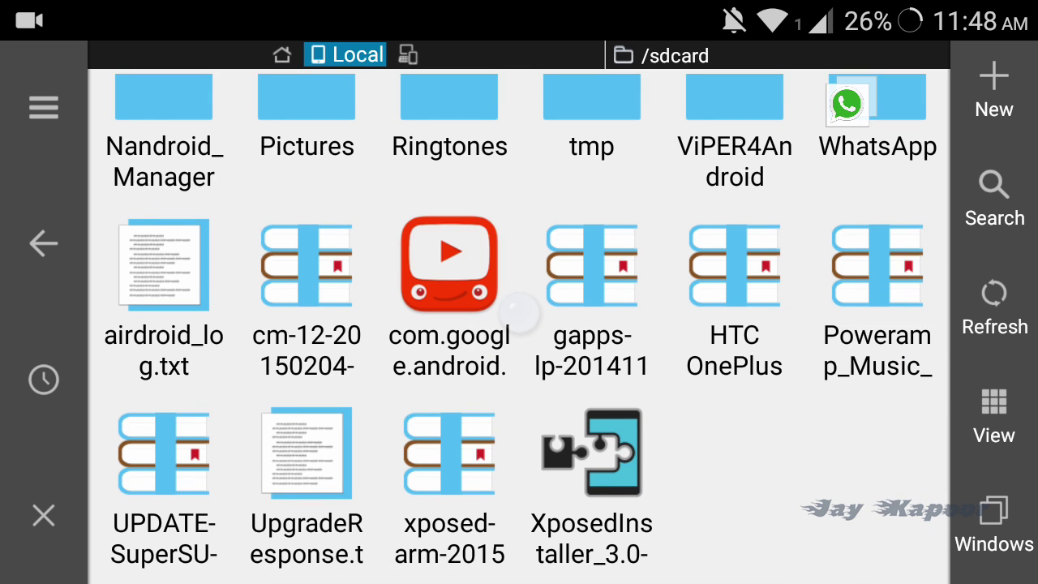
{"action": "left_click", "coordinate": [519, 312]}
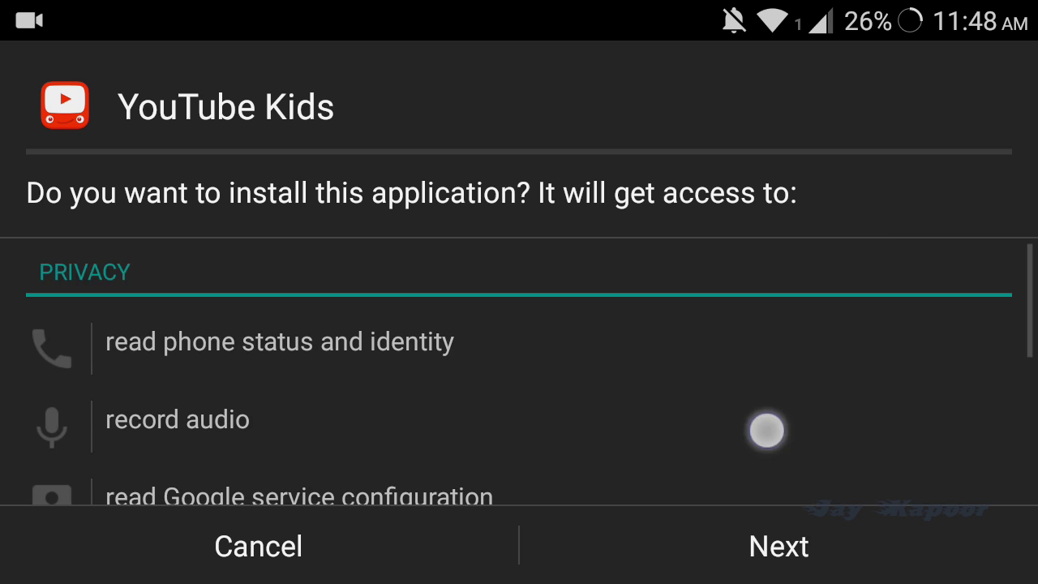
Review the YouTube Kids permissions and start the install, which is blocked for unknown sources
{"action": "left_click_drag", "start_coordinate": [765, 430], "coordinate": [765, 243]}
{"action": "left_click_drag", "start_coordinate": [821, 371], "coordinate": [801, 420]}
{"action": "left_click", "coordinate": [766, 559]}
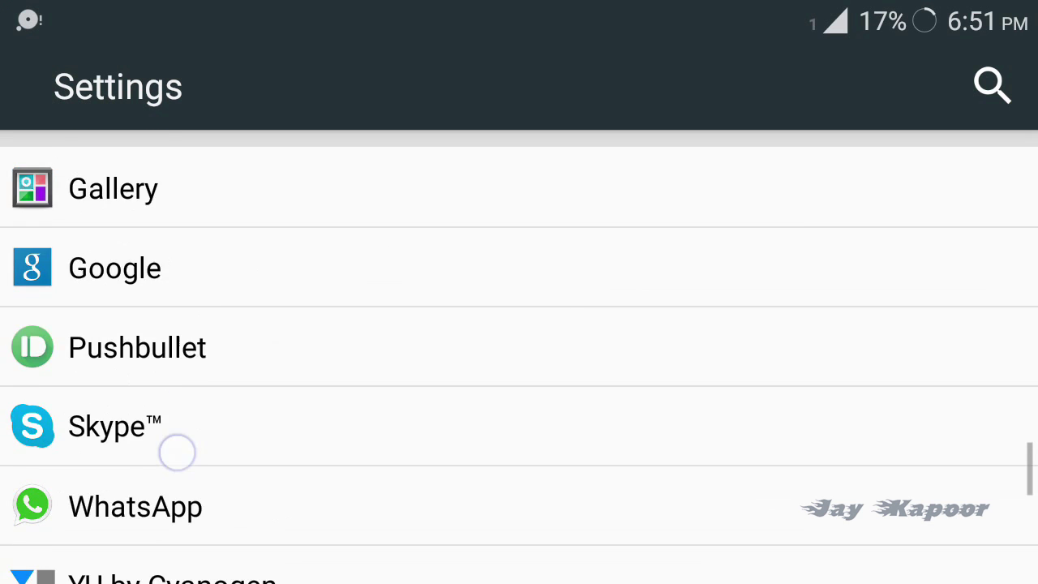
Check Unknown sources under Security settings and accept the risk warning
{"action": "scroll", "coordinate": [177, 452], "scroll_direction": "up", "scroll_amount": 7}
{"action": "left_click", "coordinate": [141, 349]}
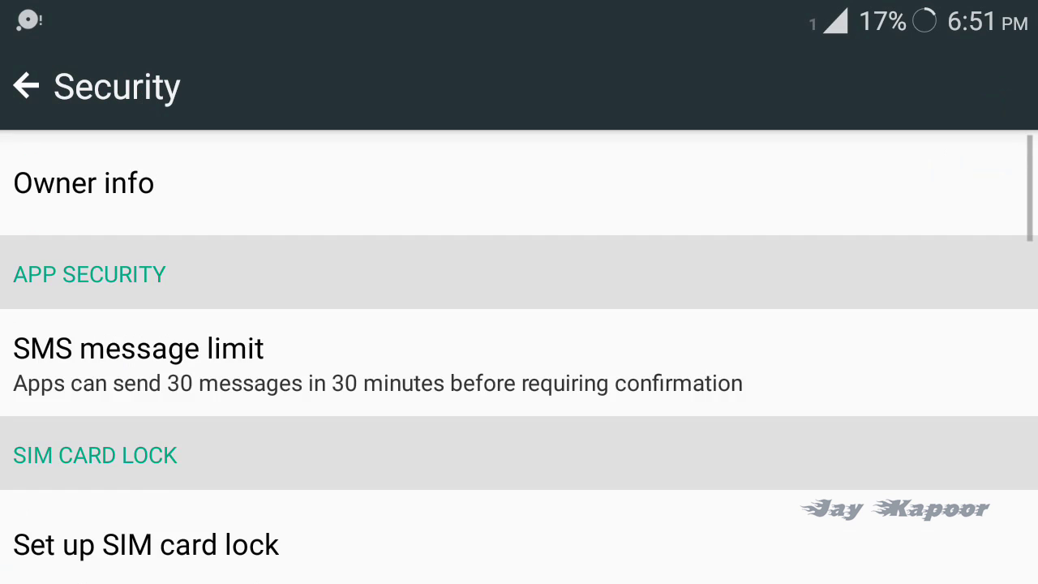
{"action": "scroll", "coordinate": [748, 502], "scroll_direction": "down", "scroll_amount": 3}
{"action": "scroll", "coordinate": [817, 260], "scroll_direction": "down", "scroll_amount": 5}
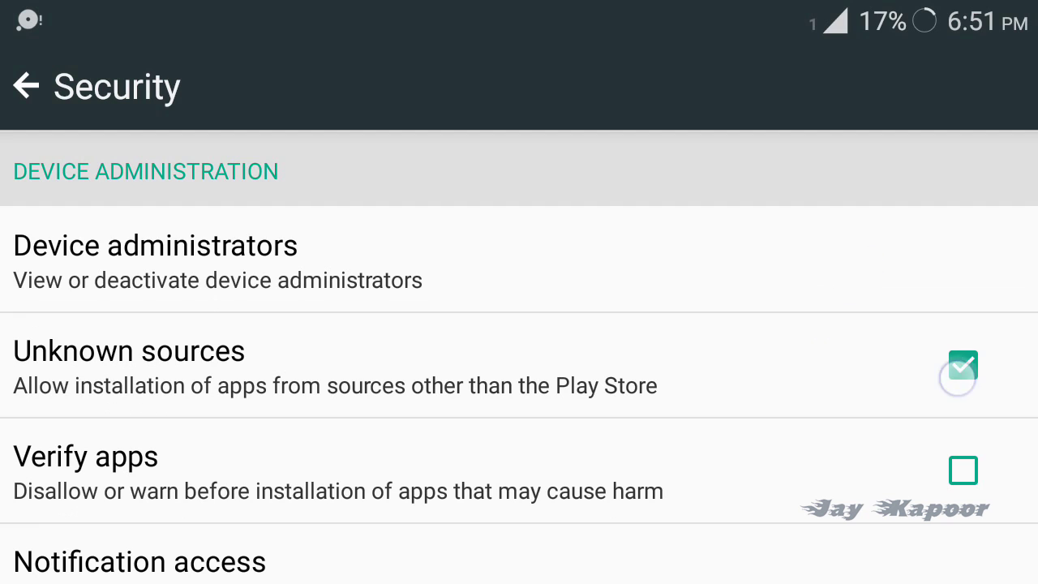
{"action": "left_click", "coordinate": [958, 378]}
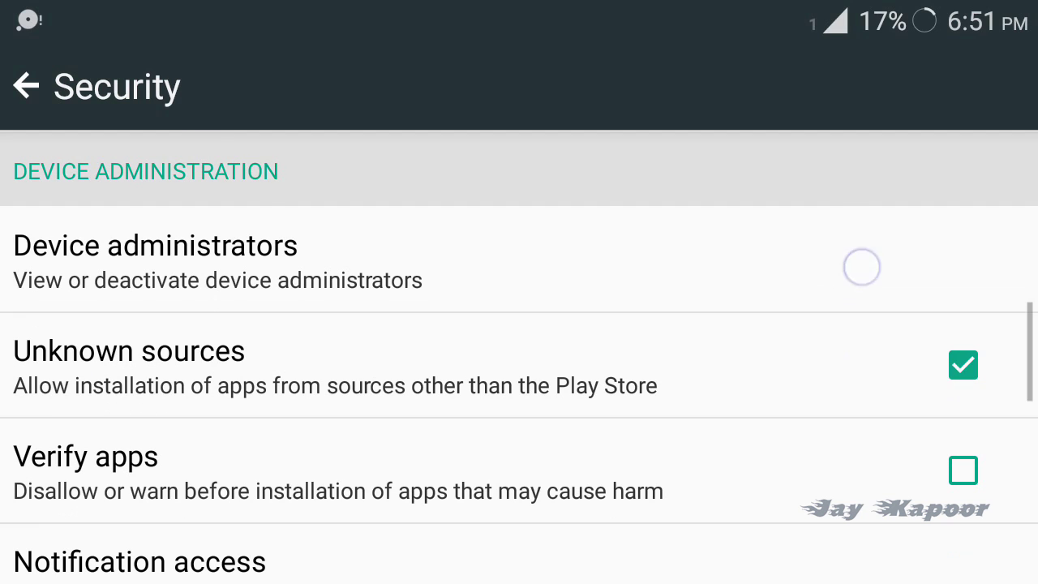
{"action": "left_click", "coordinate": [80, 389]}
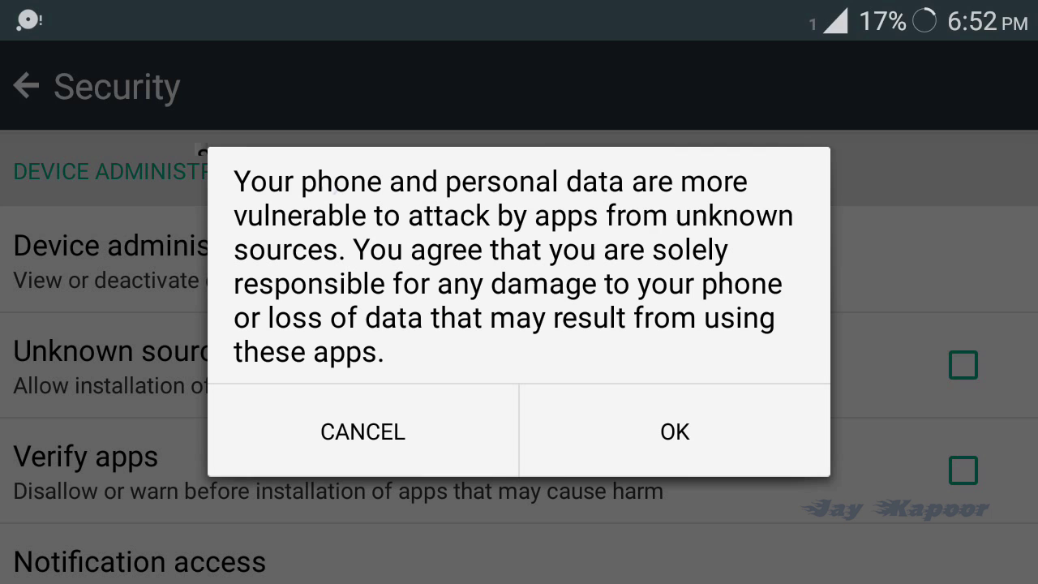
{"action": "left_click", "coordinate": [722, 435]}
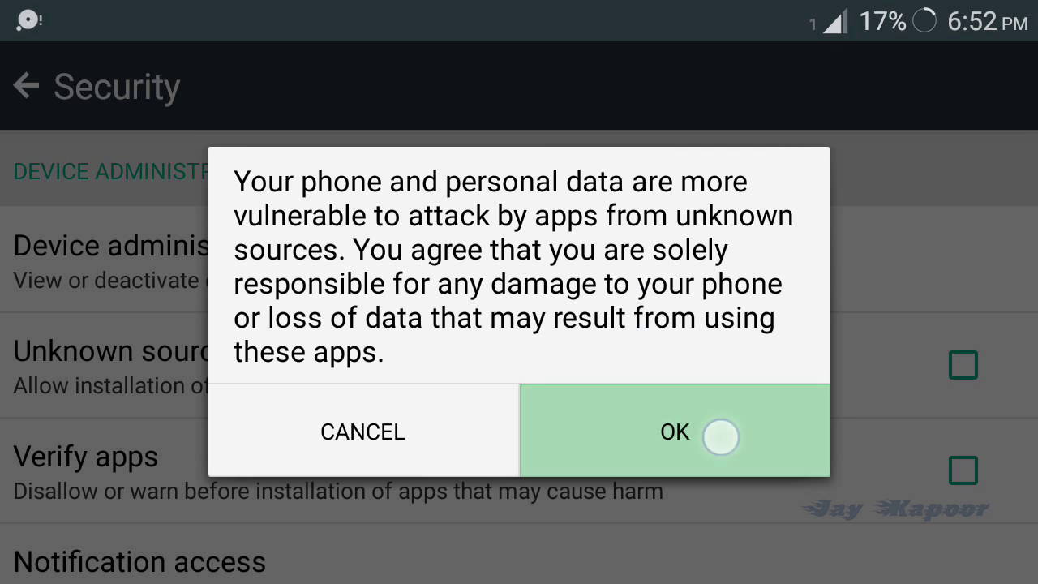
Return to the home screen and open the Sesame Street channel in YouTube Kids
{"action": "key", "text": "Home"}
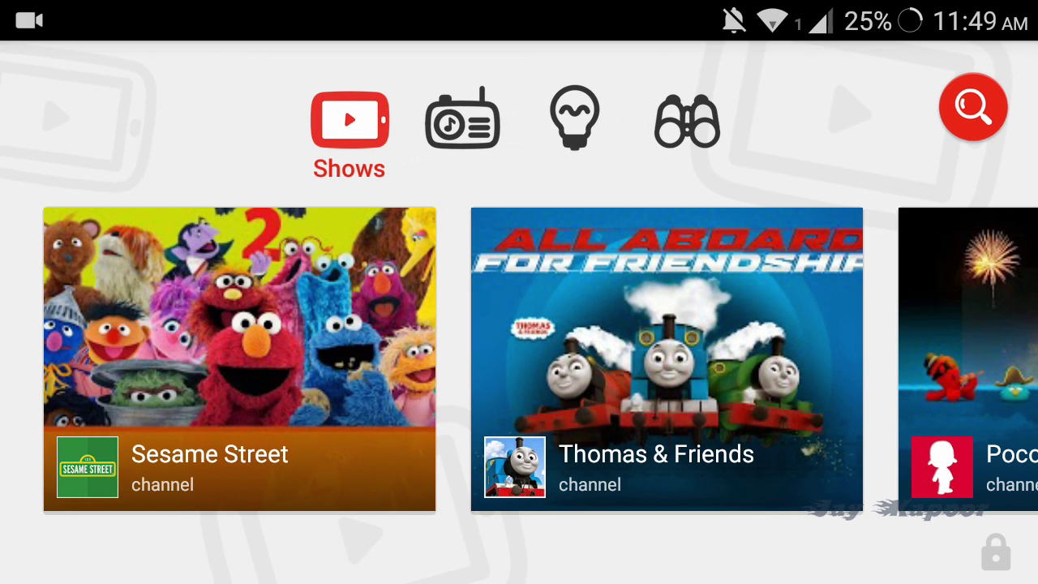
{"action": "left_click", "coordinate": [230, 340]}
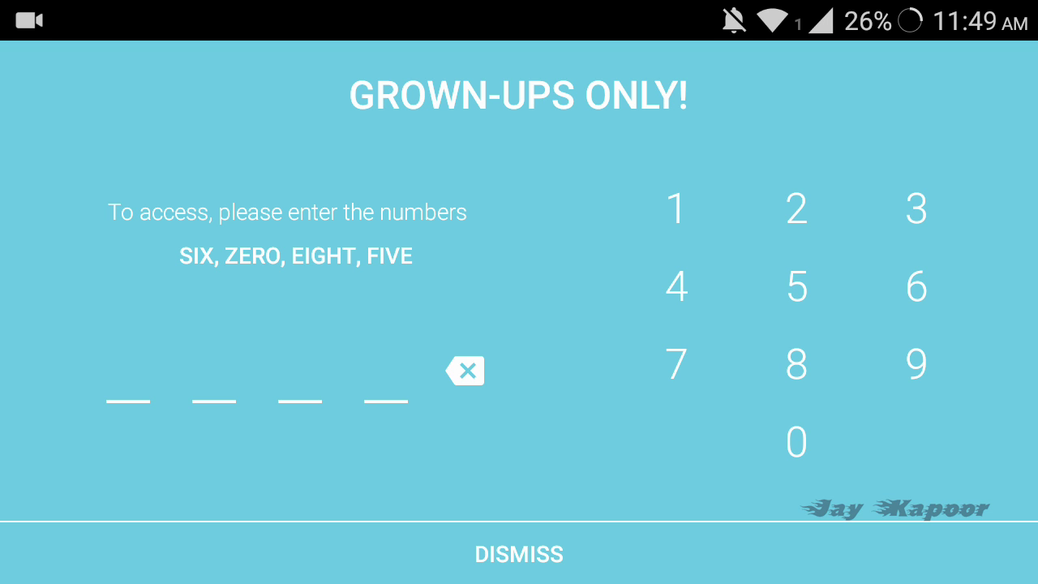
Enter the four displayed digits to pass the Grown-Ups Only check
{"action": "left_click", "coordinate": [916, 286]}
{"action": "left_click", "coordinate": [796, 442]}
{"action": "left_click", "coordinate": [787, 357]}
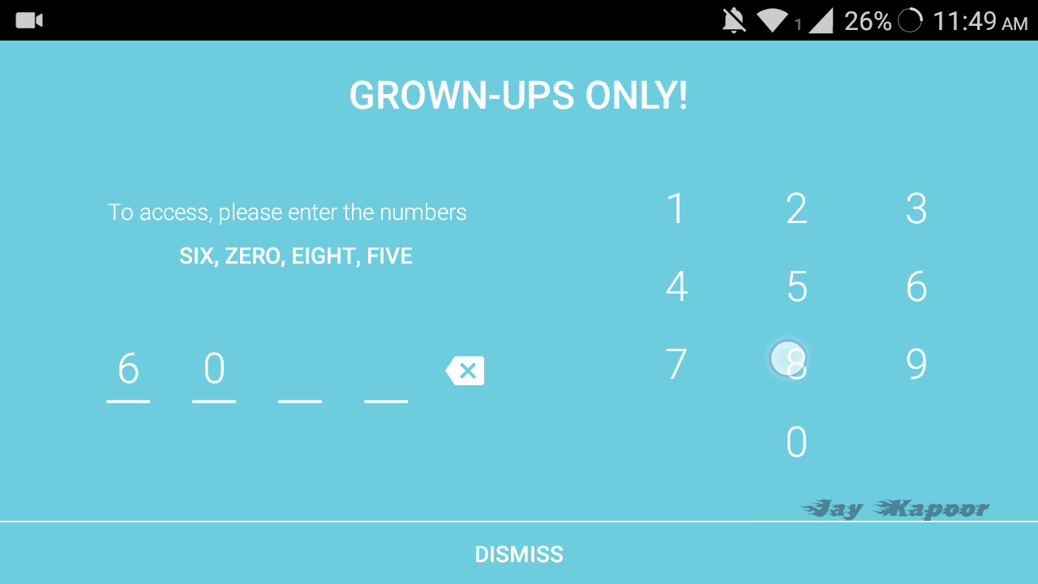
{"action": "left_click", "coordinate": [794, 285]}
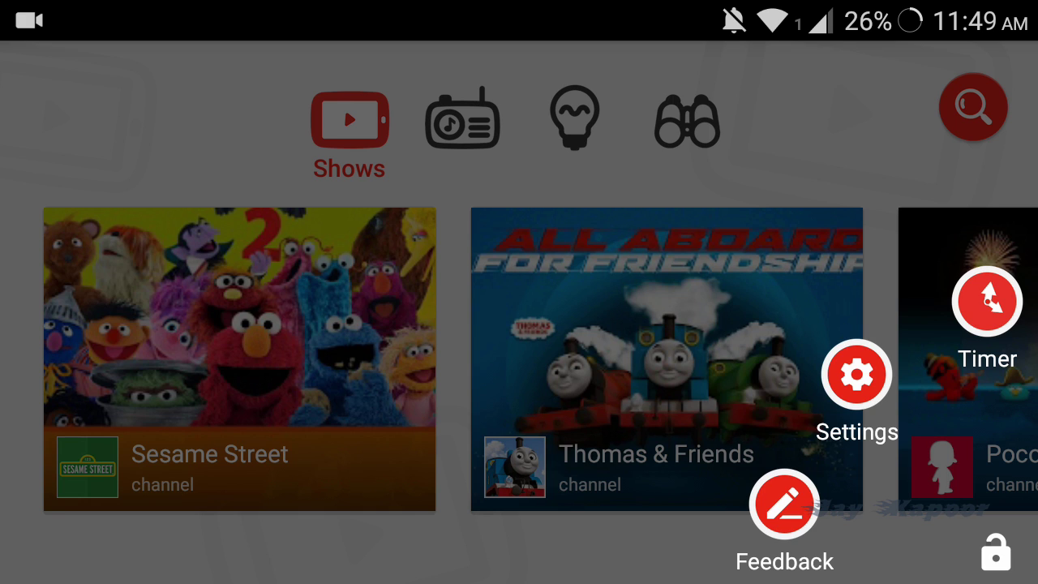
Scroll the parental Settings through Audio, Content Controls, Privacy and About, then return to Shows
{"action": "left_click", "coordinate": [856, 374]}
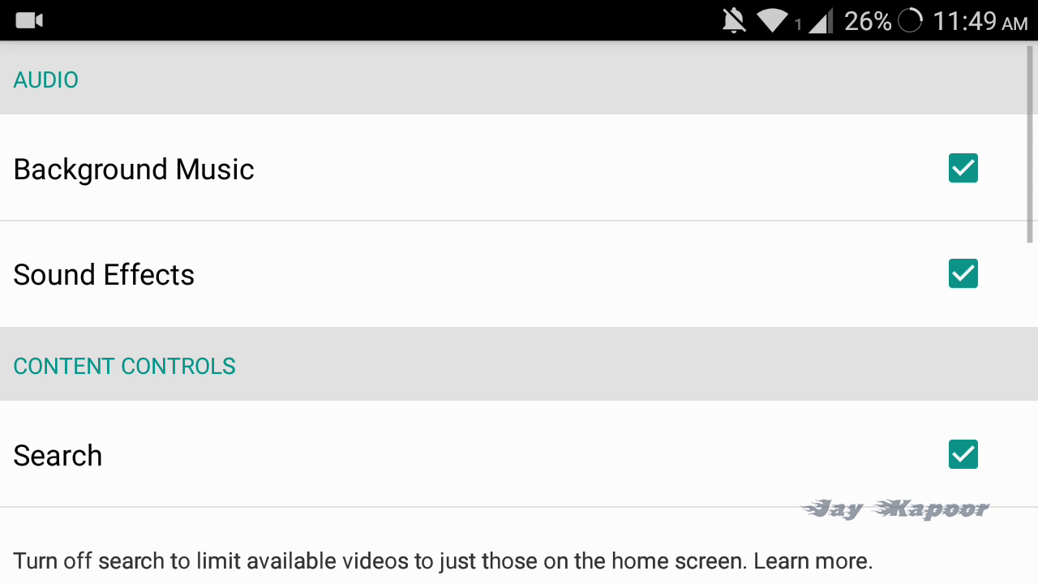
{"action": "mouse_move", "coordinate": [794, 466]}
{"action": "left_mouse_down"}
{"action": "mouse_move", "coordinate": [834, 311]}
{"action": "mouse_move", "coordinate": [894, 213]}
{"action": "left_mouse_up"}
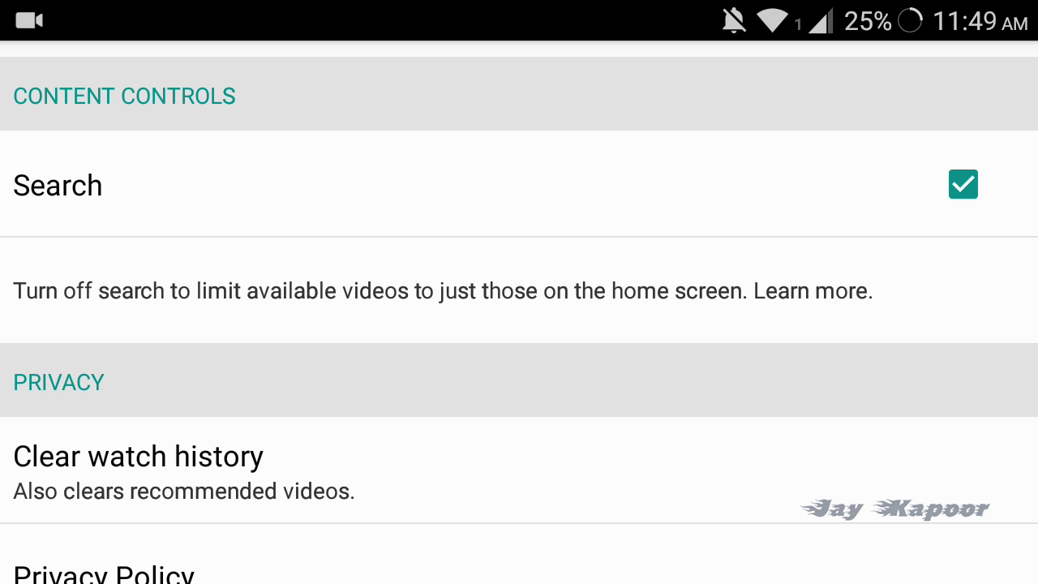
{"action": "left_click_drag", "start_coordinate": [163, 556], "coordinate": [116, 355]}
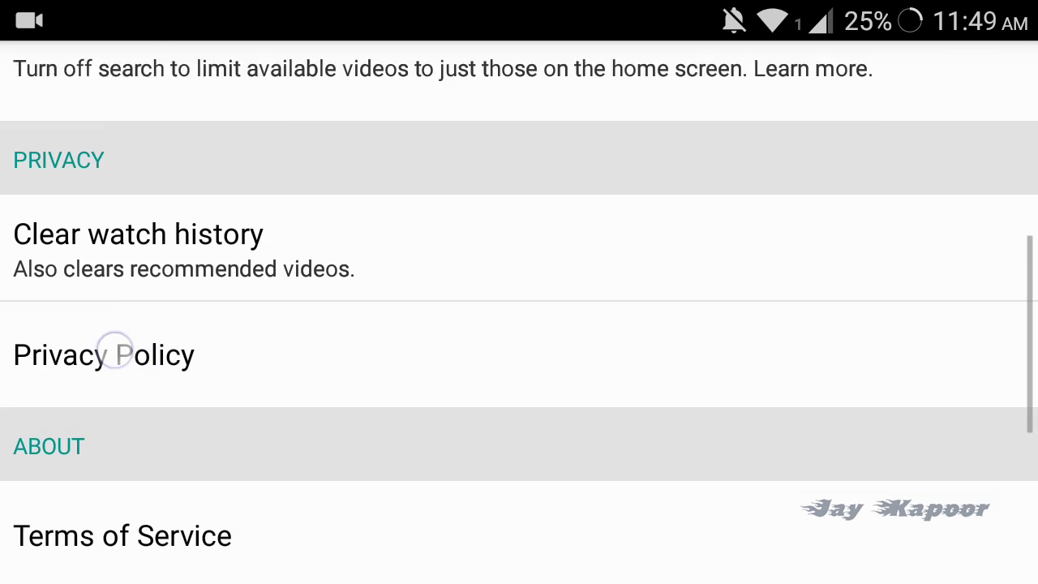
{"action": "mouse_move", "coordinate": [865, 457]}
{"action": "left_mouse_down"}
{"action": "mouse_move", "coordinate": [864, 375]}
{"action": "mouse_move", "coordinate": [931, 181]}
{"action": "left_mouse_up"}
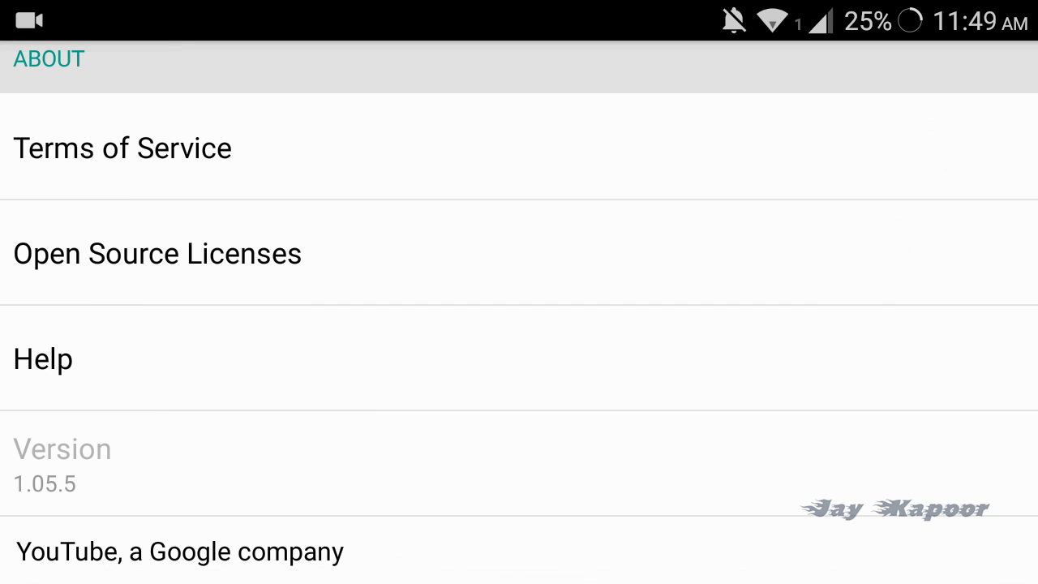
{"action": "key", "text": "Escape"}
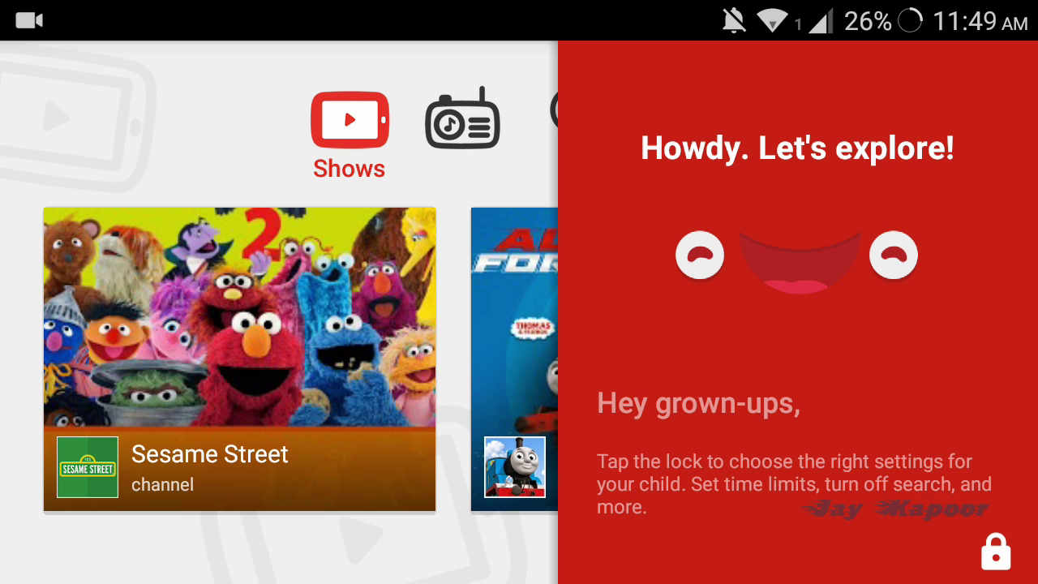
Bring up the grown-ups check, then browse Sesame Street videos and return to Shows
{"action": "left_click", "coordinate": [995, 554]}
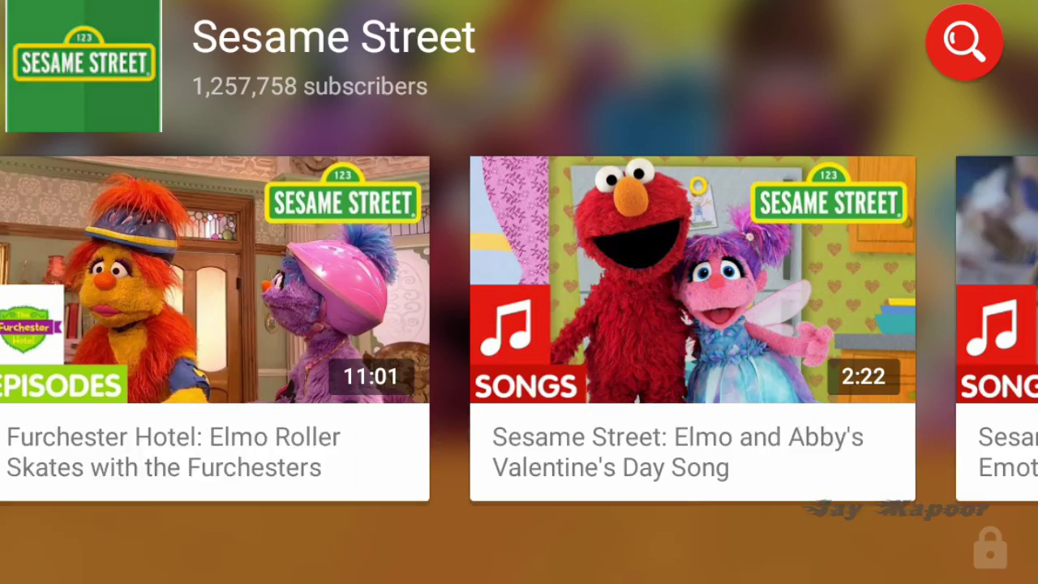
{"action": "scroll", "coordinate": [519, 360], "scroll_direction": "right", "scroll_amount": 10}
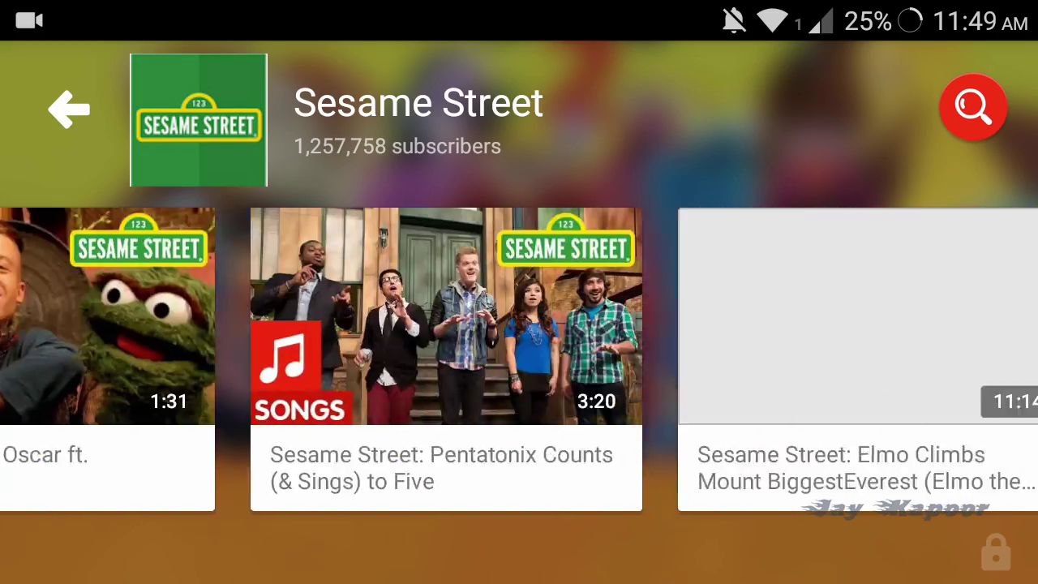
{"action": "scroll", "coordinate": [519, 360], "scroll_direction": "right", "scroll_amount": 5}
{"action": "left_click", "coordinate": [69, 110]}
Browse the Talking Tom and Friends channel and return to Shows
{"action": "scroll", "coordinate": [519, 361], "scroll_direction": "right", "scroll_amount": 5}
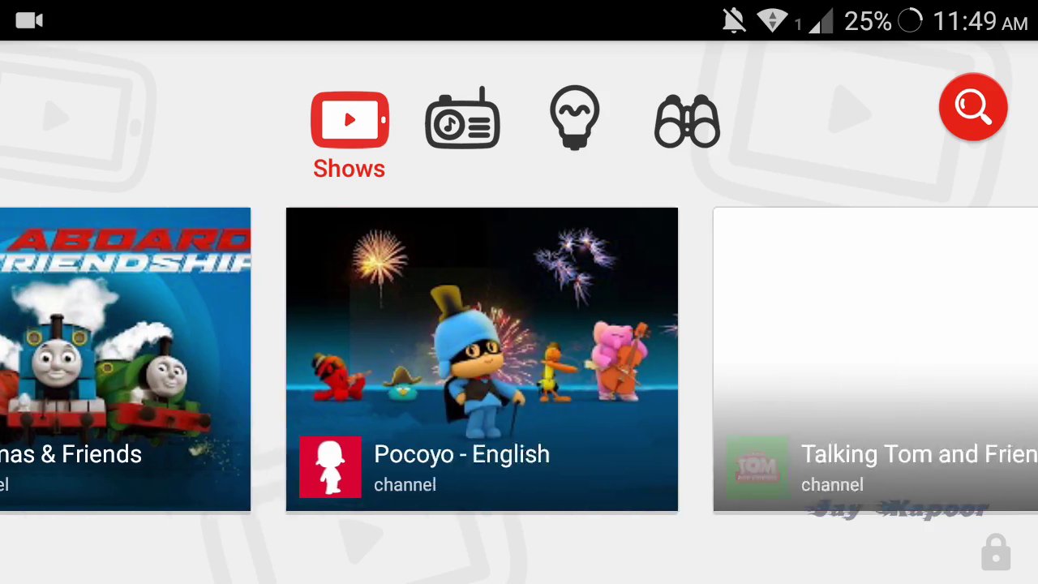
{"action": "scroll", "coordinate": [519, 360], "scroll_direction": "right", "scroll_amount": 5}
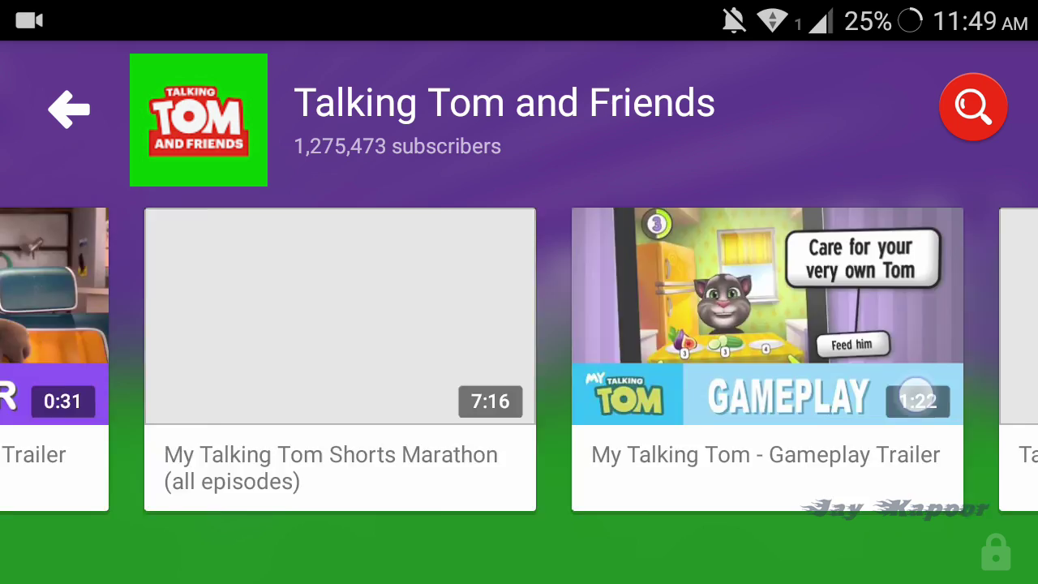
{"action": "scroll", "coordinate": [519, 361], "scroll_direction": "left", "scroll_amount": 5}
{"action": "scroll", "coordinate": [518, 361], "scroll_direction": "left", "scroll_amount": 2}
{"action": "left_click", "coordinate": [69, 109]}
Swipe through the Shows channels and jump back to the start of the list
{"action": "scroll", "coordinate": [519, 361], "scroll_direction": "right", "scroll_amount": 5}
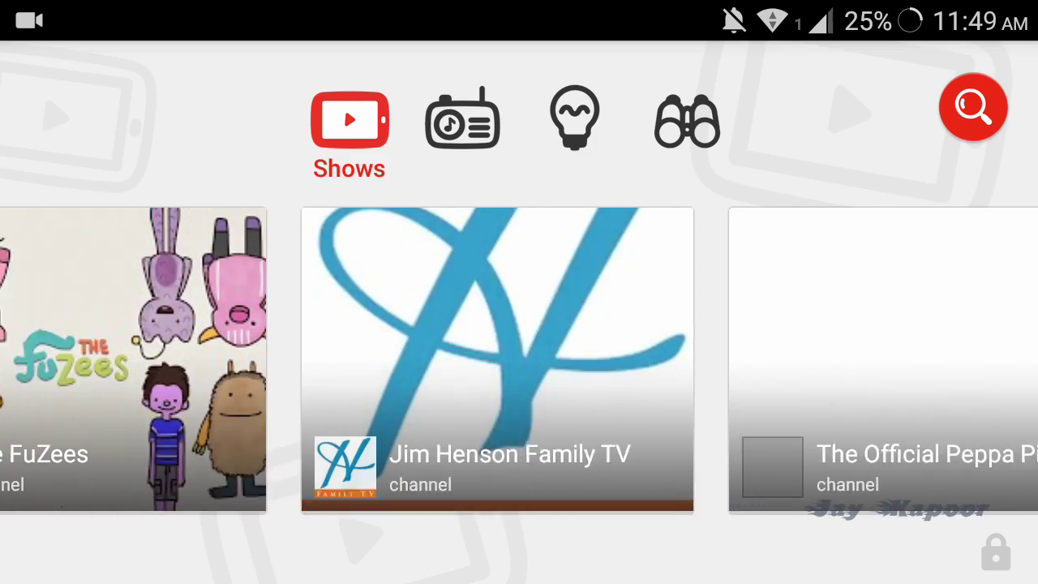
{"action": "scroll", "coordinate": [278, 514], "scroll_direction": "right", "scroll_amount": 10}
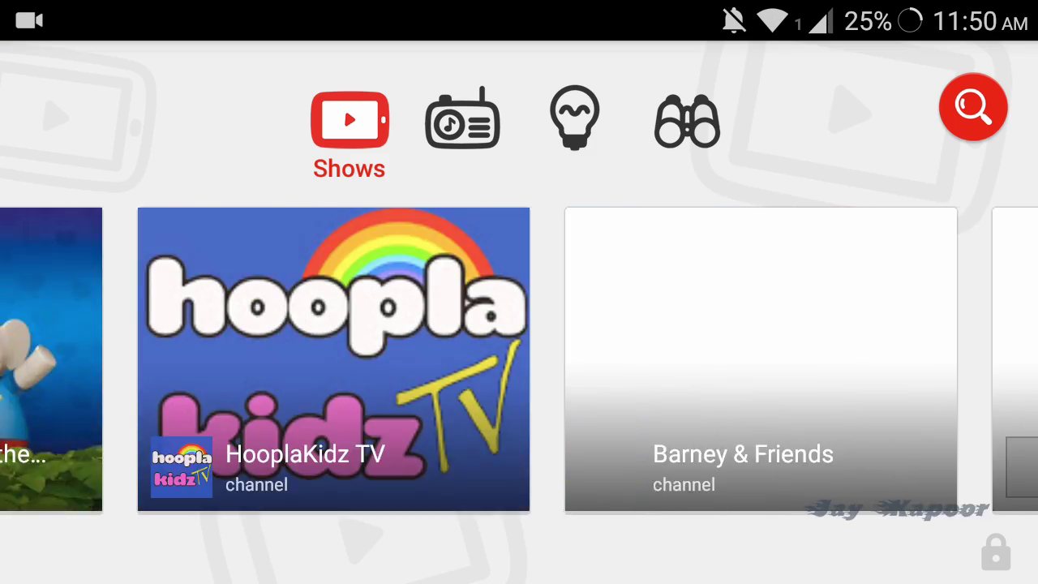
{"action": "scroll", "coordinate": [890, 361], "scroll_direction": "right", "scroll_amount": 10}
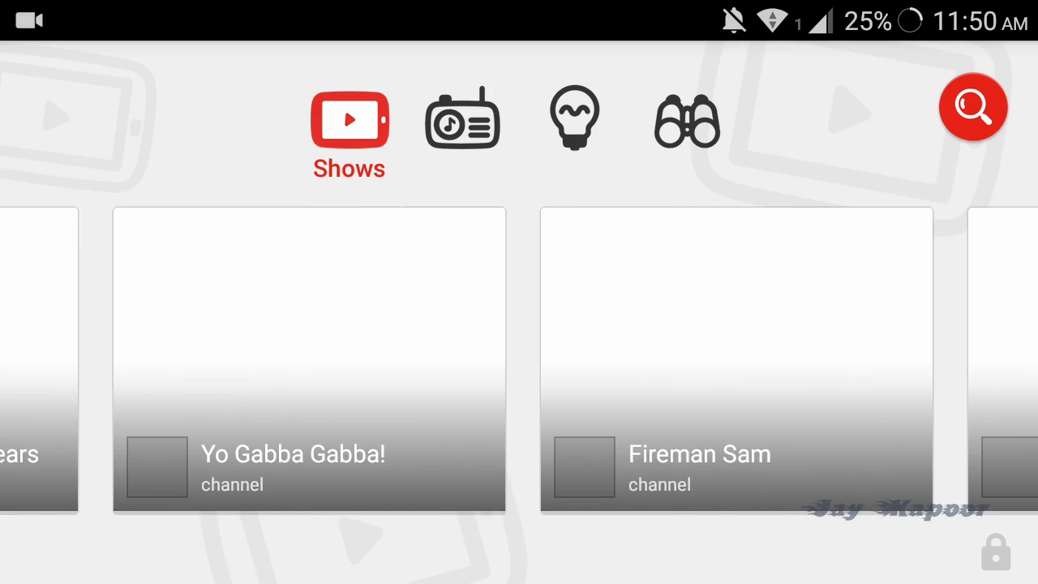
{"action": "scroll", "coordinate": [288, 370], "scroll_direction": "left", "scroll_amount": 5}
{"action": "scroll", "coordinate": [288, 370], "scroll_direction": "left", "scroll_amount": 15}
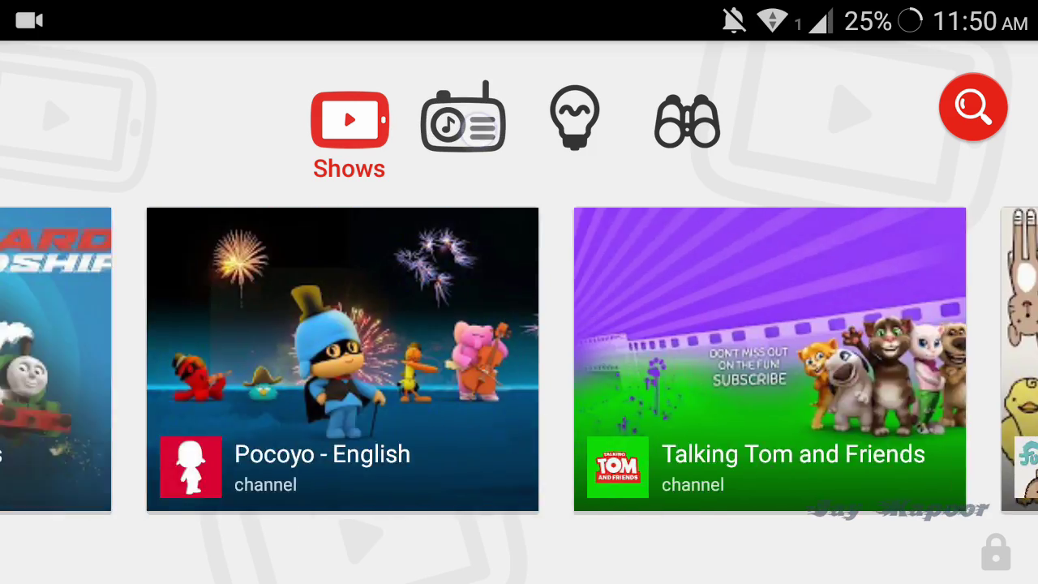
{"action": "left_click", "coordinate": [349, 121]}
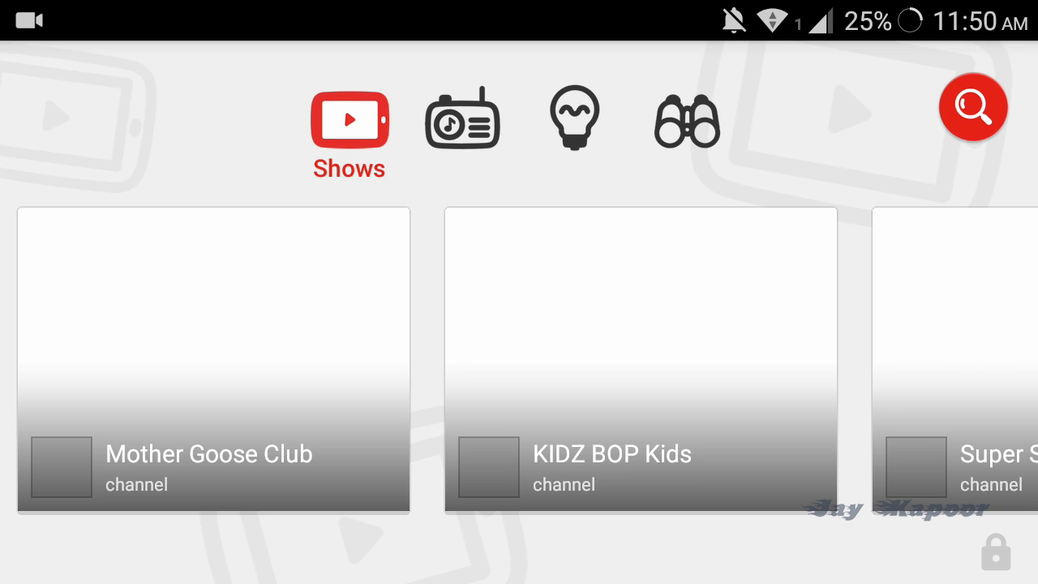
Switch between the Learning and Music sections, end on Learning, and open PBS KIDS
{"action": "left_click", "coordinate": [575, 120]}
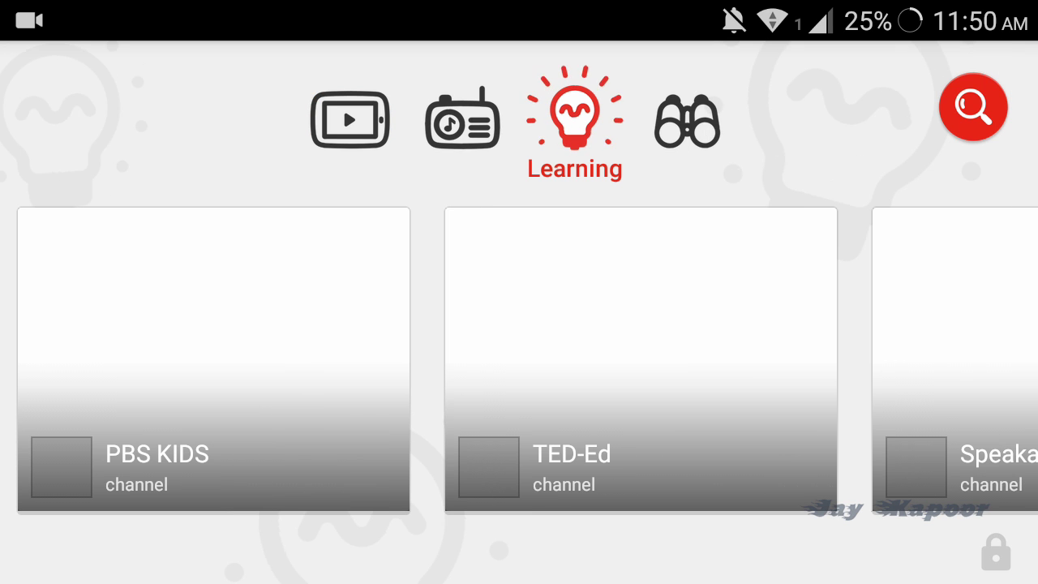
{"action": "left_click", "coordinate": [462, 122]}
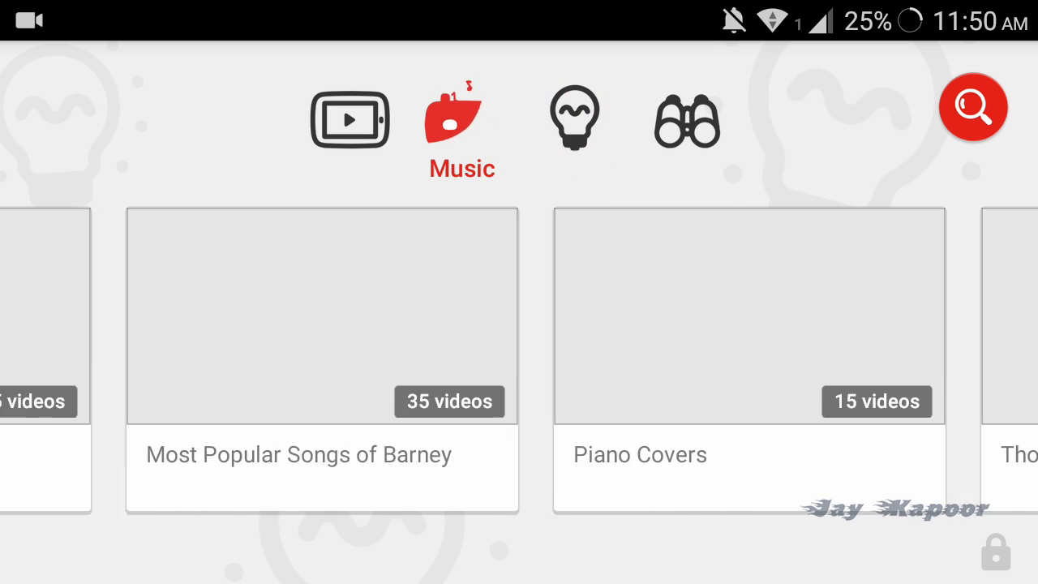
{"action": "left_click", "coordinate": [575, 120]}
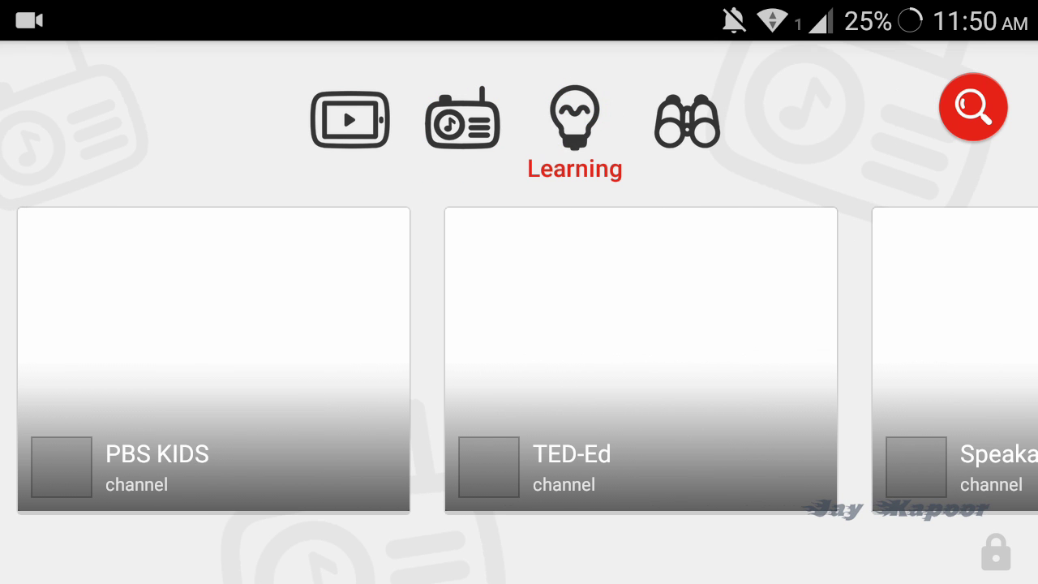
{"action": "left_click", "coordinate": [172, 348]}
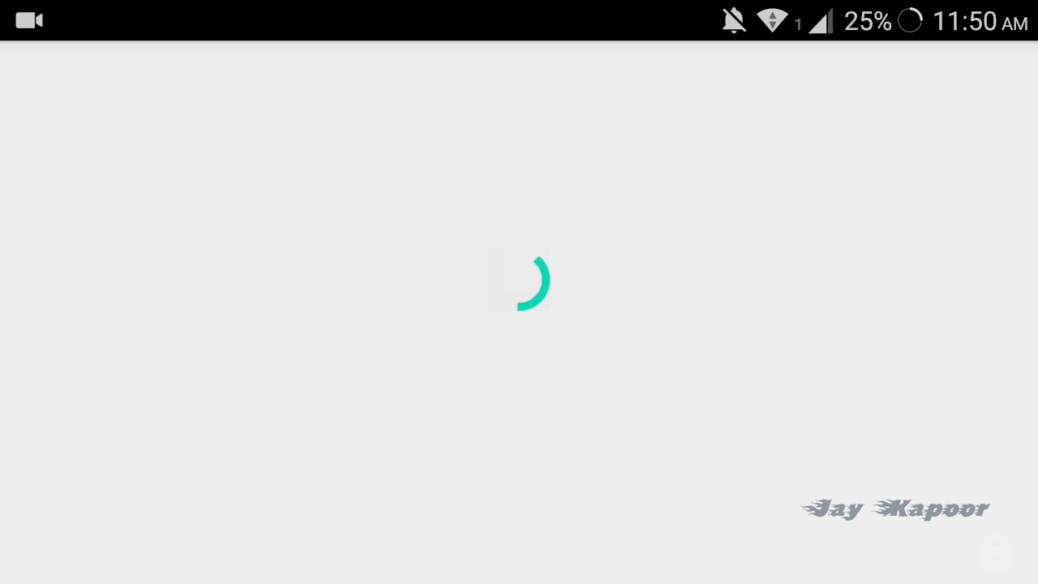